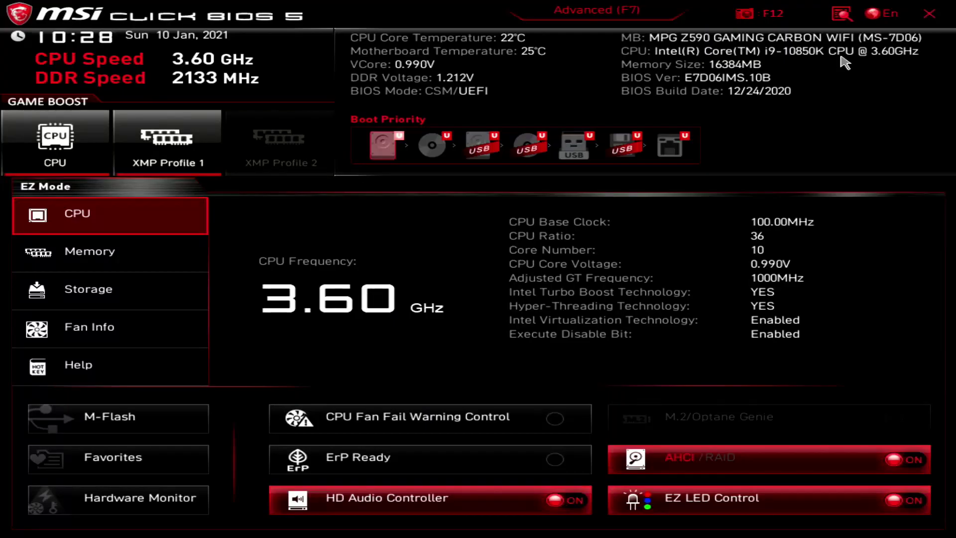
# In Advanced CPU Configuration, set Long Duration Power Limit to 125 W.
pyautogui.press('F7')
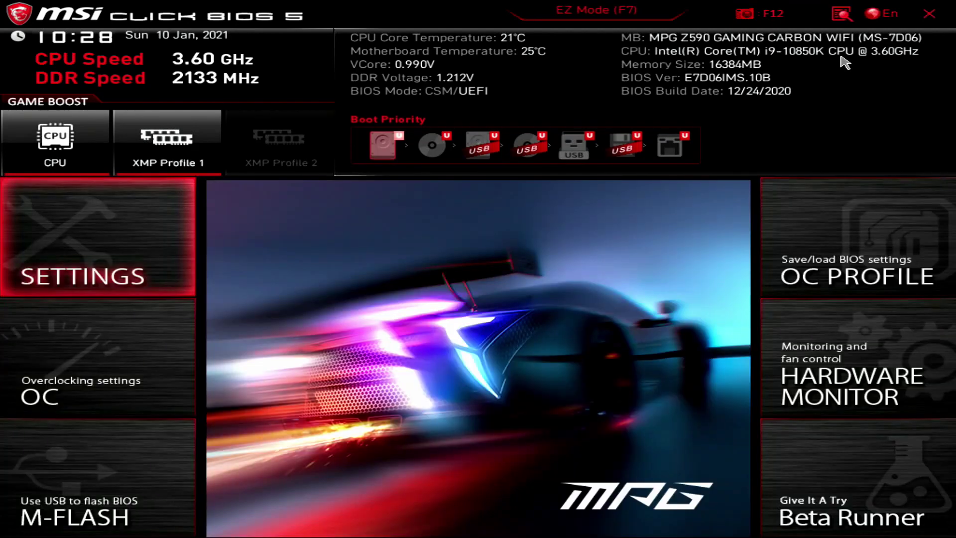
pyautogui.press('Down')
pyautogui.press('Return')
pyautogui.press('Down')
pyautogui.press('Down')
pyautogui.press('Down')
pyautogui.press('Return')
# Hold the long duration limit for 56 s, set Short Duration to 250 W, and save.
pyautogui.press('Down')
pyautogui.press('Down')
pyautogui.press('Down')
pyautogui.press('Down')
pyautogui.press('Down')
pyautogui.press('Down')
pyautogui.press('Down')
pyautogui.press('Down')
pyautogui.press('Down')
pyautogui.press('Down')
pyautogui.press('Down')
pyautogui.write('125')
pyautogui.press('Down')
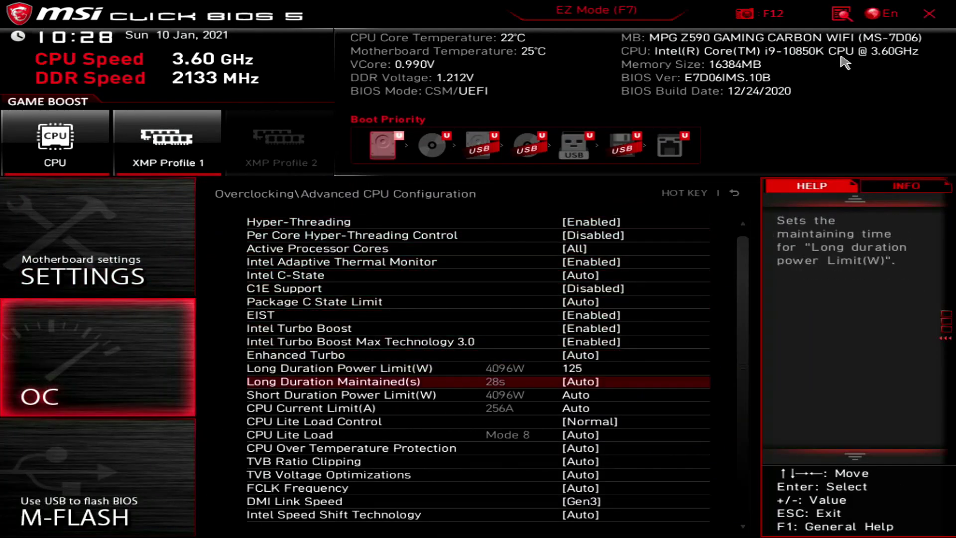
pyautogui.press('Return')
pyautogui.press('Down')
pyautogui.press('Down')
pyautogui.press('Down')
pyautogui.press('Down')
pyautogui.press('Down')
pyautogui.press('Down')
pyautogui.press('Down')
pyautogui.press('Down')
pyautogui.press('Down')
pyautogui.press('Down')
pyautogui.press('Down')
pyautogui.press('Down')
pyautogui.press('Down')
pyautogui.press('Down')
pyautogui.press('Down')
pyautogui.press('Down')
pyautogui.press('Down')
pyautogui.press('Down')
pyautogui.press('Down')
pyautogui.press('Return')
pyautogui.press('Down')
pyautogui.write('250')
pyautogui.press('Down')
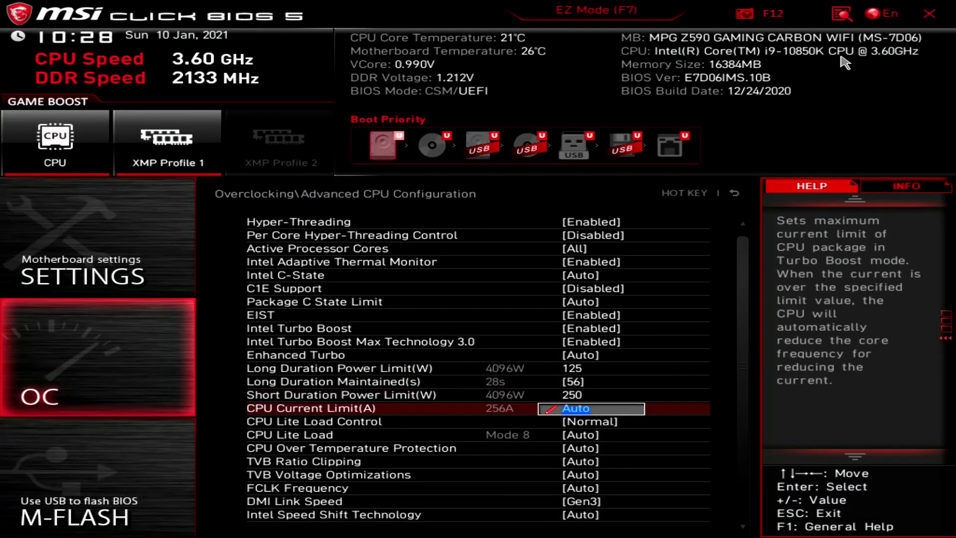
pyautogui.press('F10')
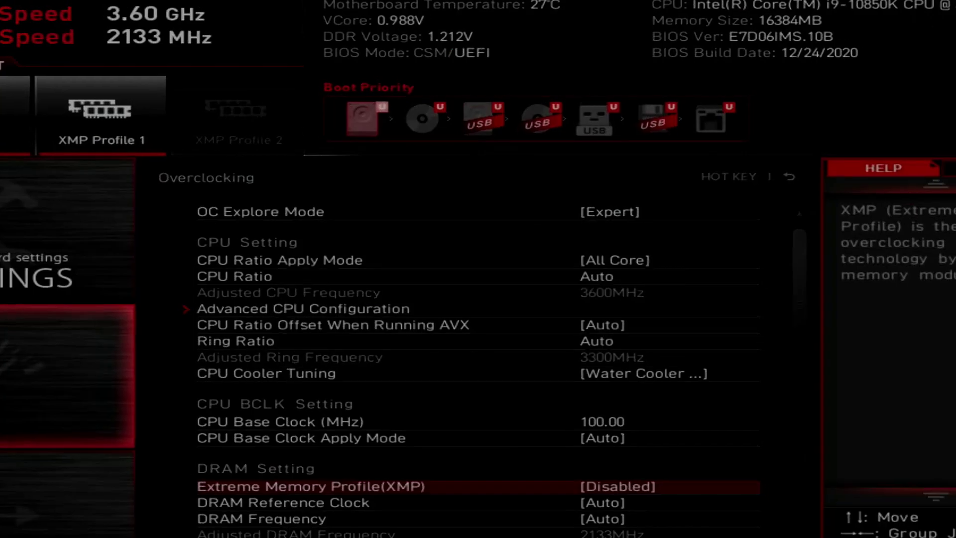
# Enable the XMP memory profile and glance at the EZ Mode overview.
pyautogui.press('Return')
pyautogui.press('Down')
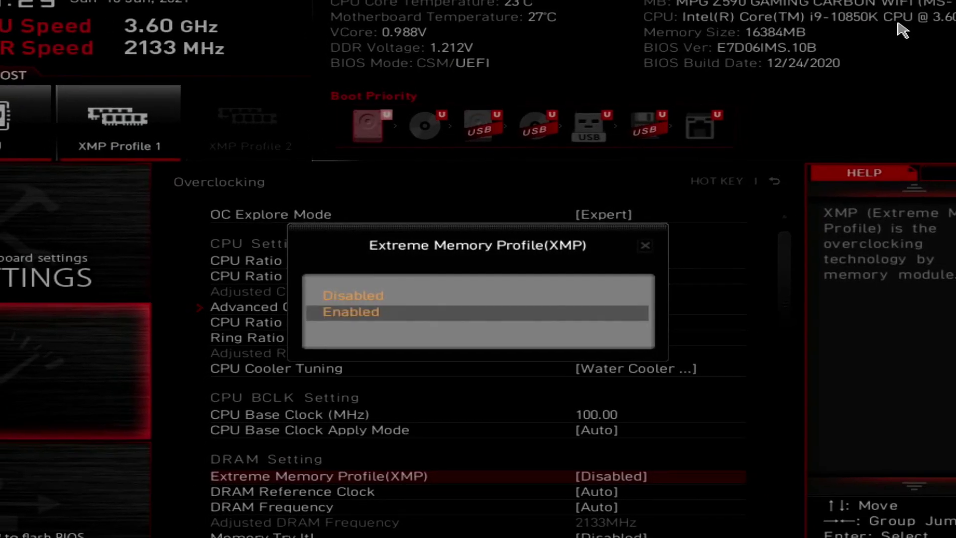
pyautogui.press('Return')
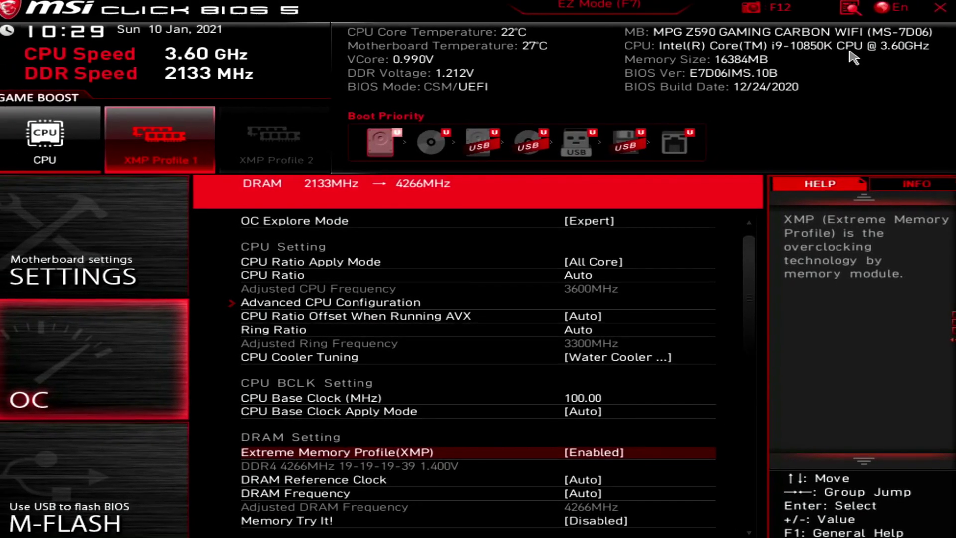
pyautogui.press('F7')
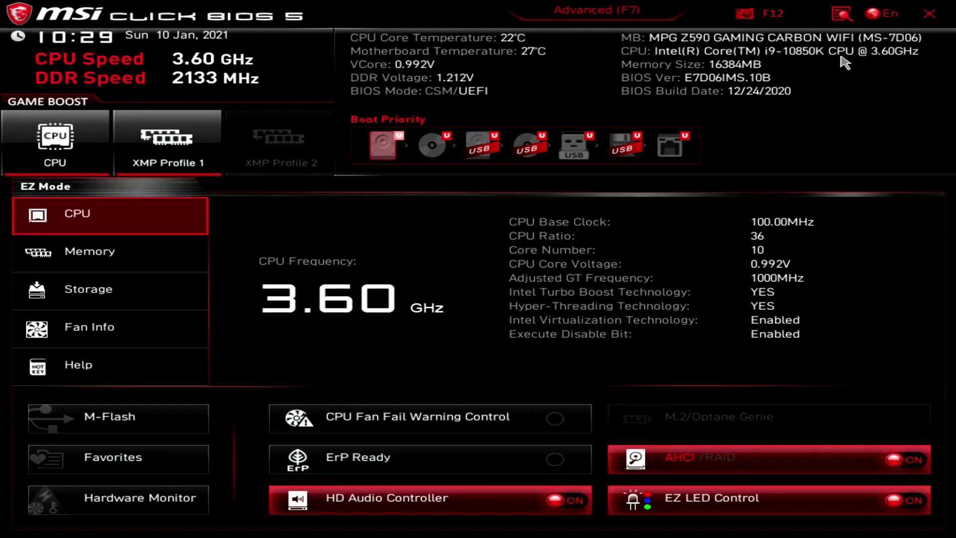
pyautogui.press('F7')
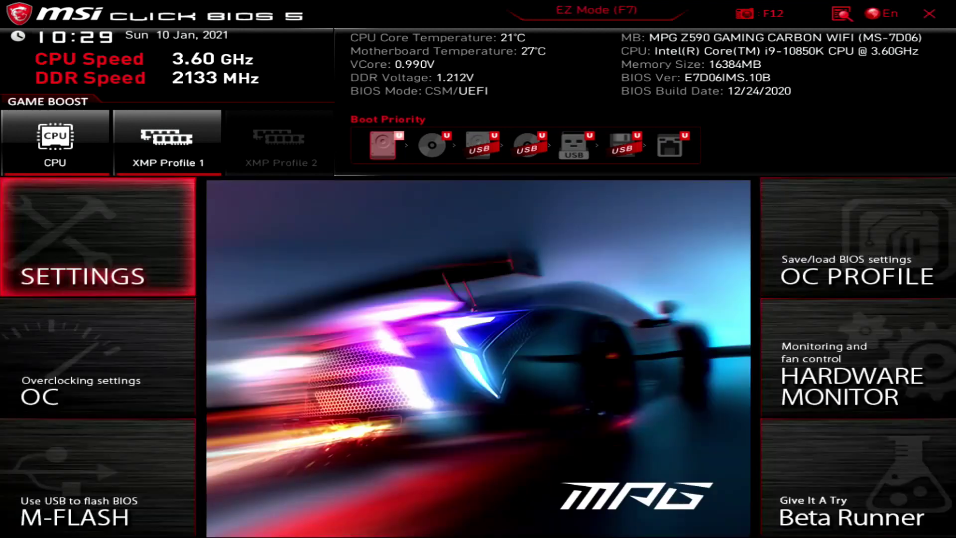
# Set CPU Cooler Tuning to Water Cooler (PL1: 4096W).
pyautogui.press('Down')
pyautogui.press('Return')
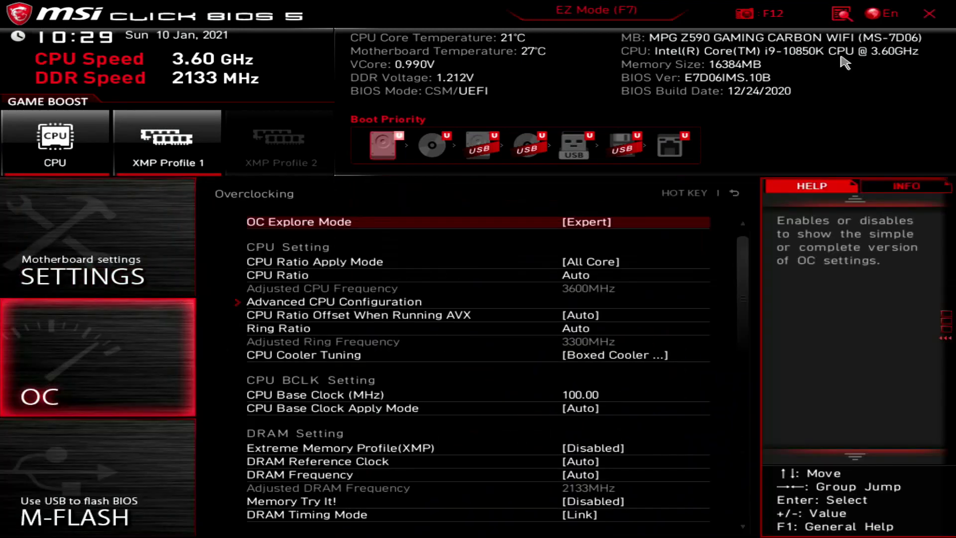
pyautogui.press('Down')
pyautogui.press('Down')
pyautogui.press('Down')
pyautogui.press('Down')
pyautogui.press('Down')
pyautogui.press('Down')
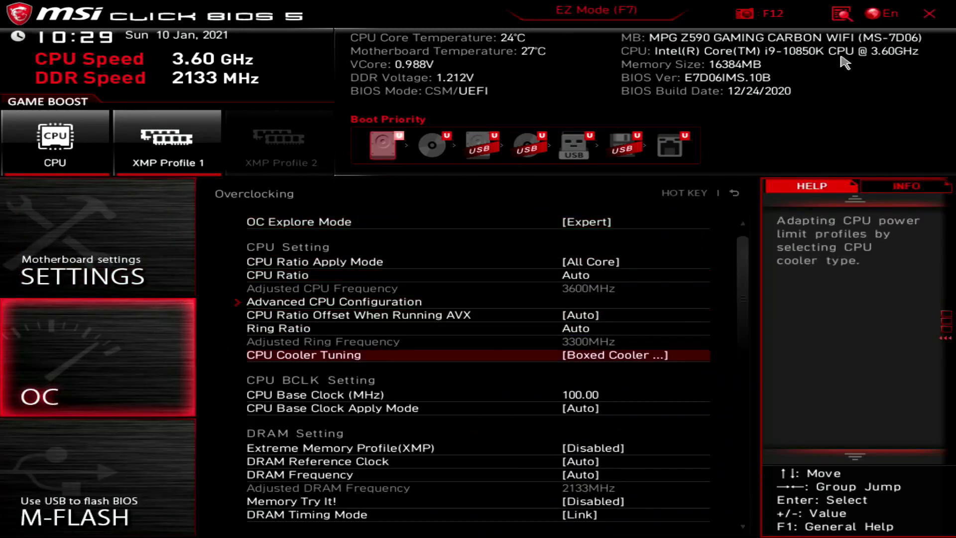
pyautogui.press('Return')
pyautogui.press('Down')
pyautogui.press('Down')
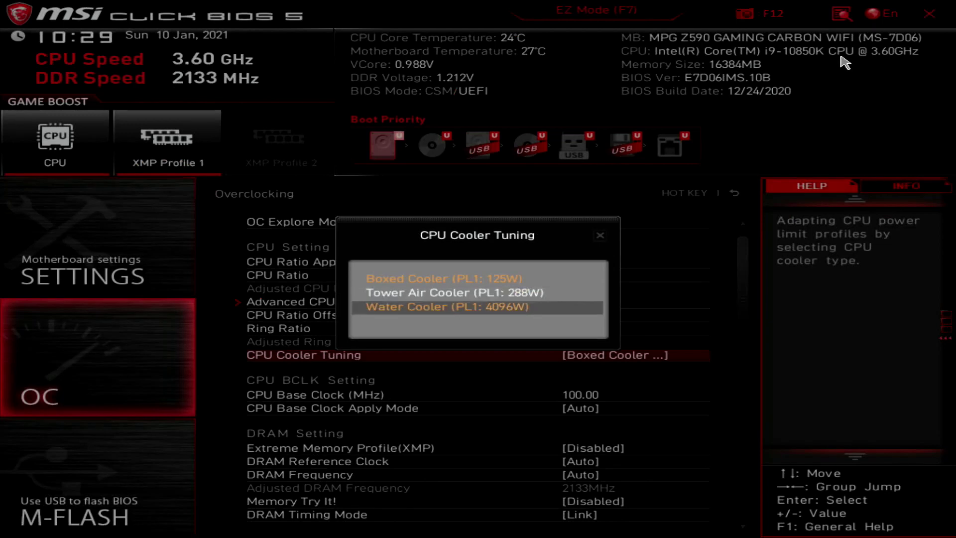
pyautogui.press('Return')
# Re-enable XMP so DRAM runs at 4266MHz.
pyautogui.press('Down')
pyautogui.press('Down')
pyautogui.press('Down')
pyautogui.press('Down')
pyautogui.press('Up')
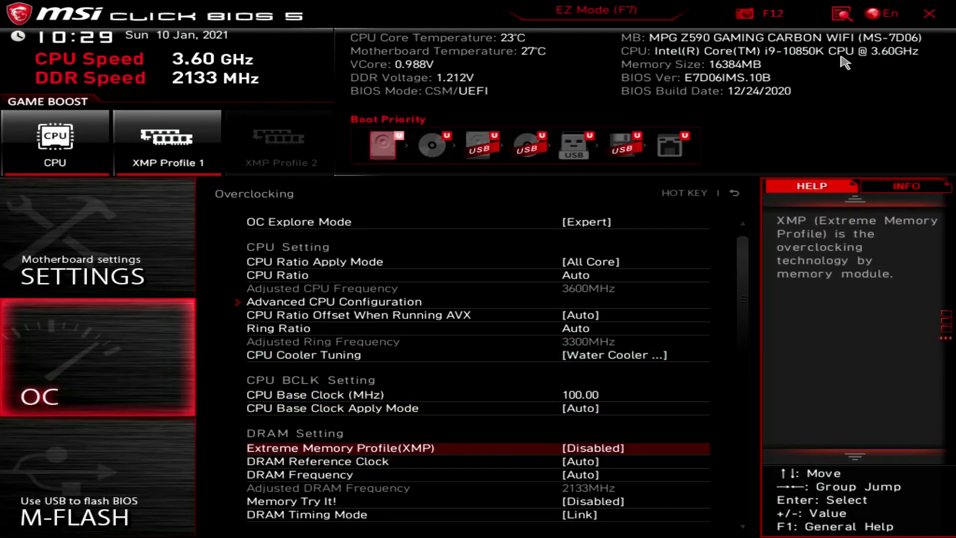
pyautogui.press('Return')
pyautogui.press('Down')
pyautogui.press('Return')
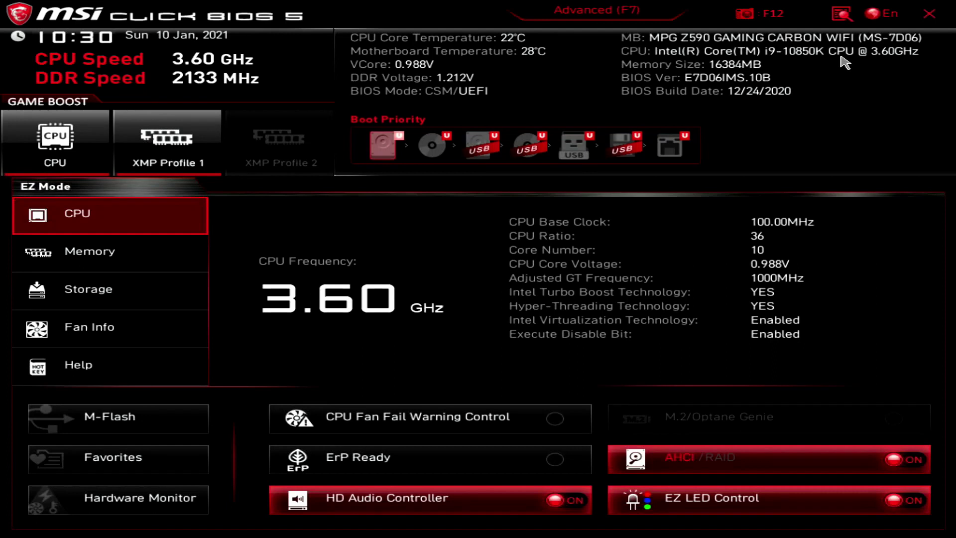
# Set CPU Ratio Apply Mode to Turbo Ratio Offset with a +2 offset.
pyautogui.press('F7')
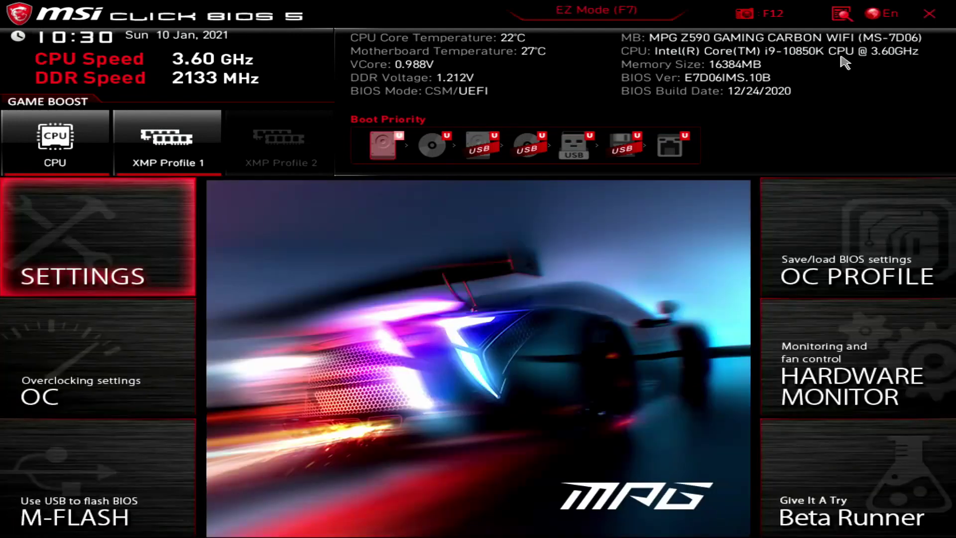
pyautogui.press('Down')
pyautogui.press('Return')
pyautogui.press('Down')
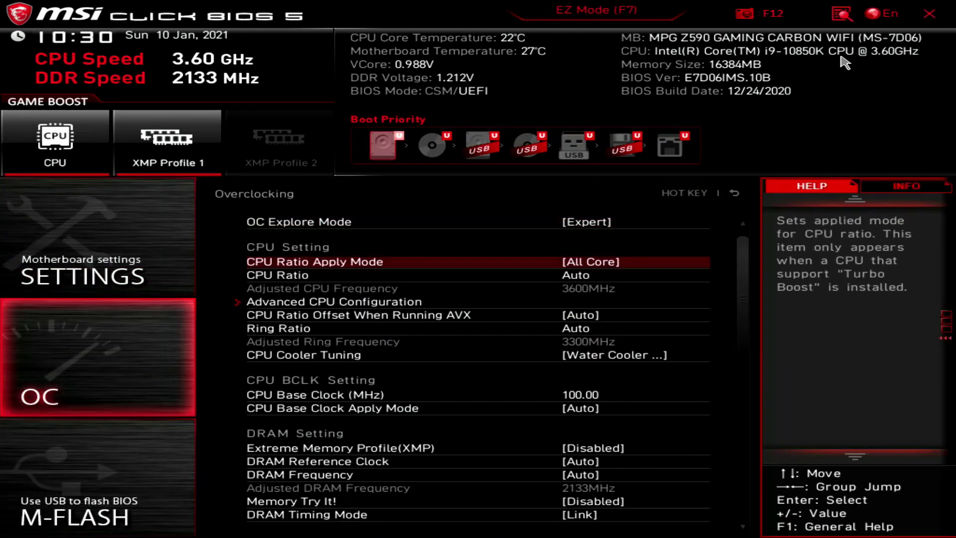
pyautogui.press('Return')
pyautogui.press('Down')
pyautogui.press('Down')
pyautogui.press('Return')
pyautogui.press('Down')
pyautogui.press('Return')
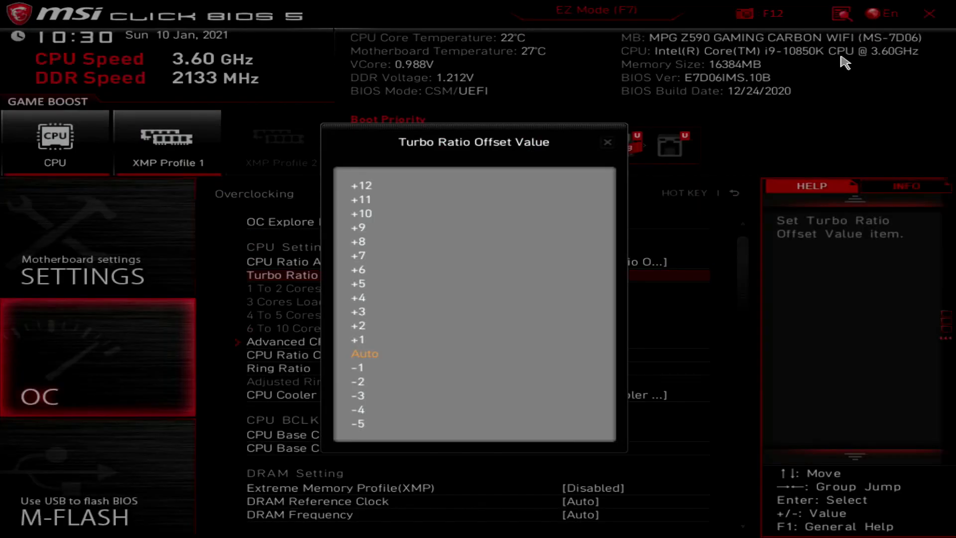
pyautogui.press('Up')
pyautogui.press('Up')
pyautogui.press('Return')
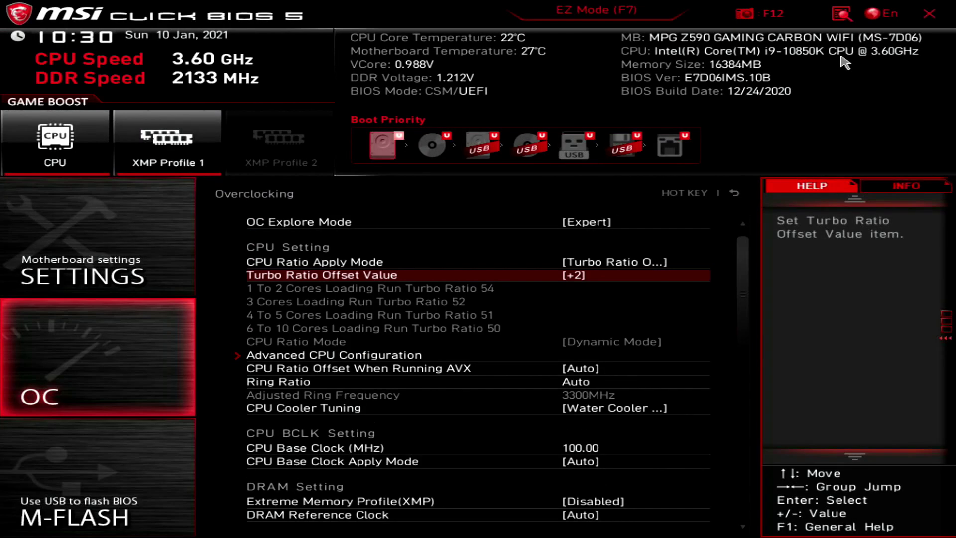
# Keep Water Cooler cooler tuning and enable the XMP memory profile.
pyautogui.press('Down')
pyautogui.press('Down')
pyautogui.press('Down')
pyautogui.press('Down')
pyautogui.press('Return')
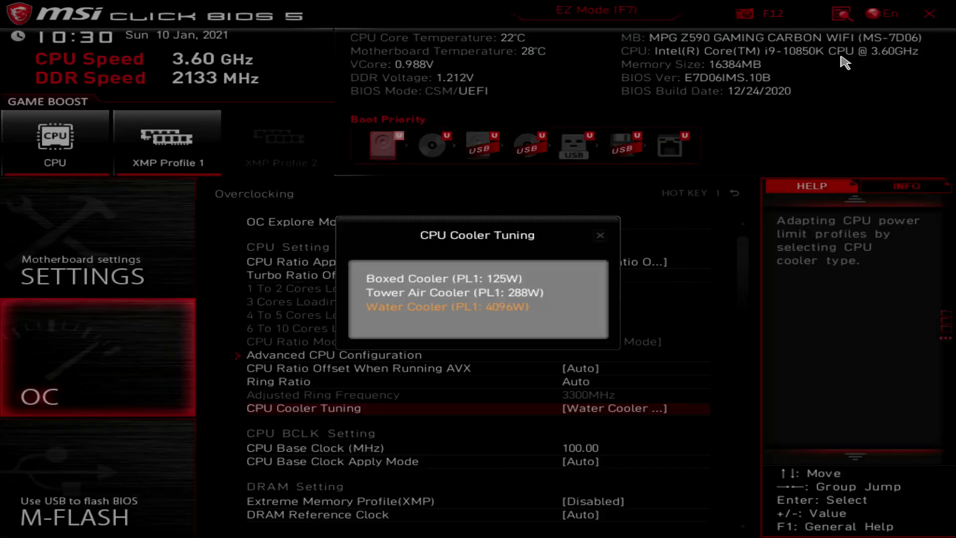
pyautogui.press('Return')
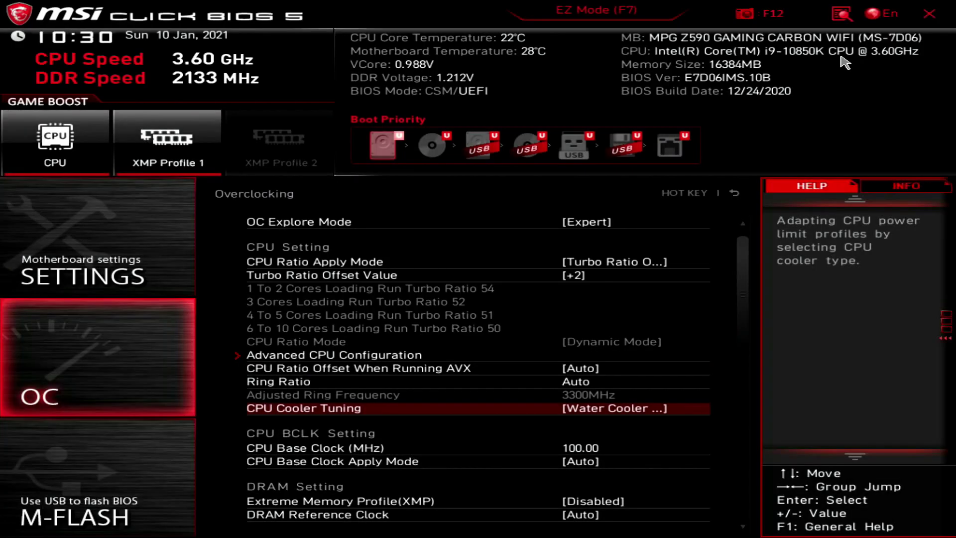
pyautogui.press('Down')
pyautogui.press('Down')
pyautogui.press('Down')
pyautogui.press('Down')
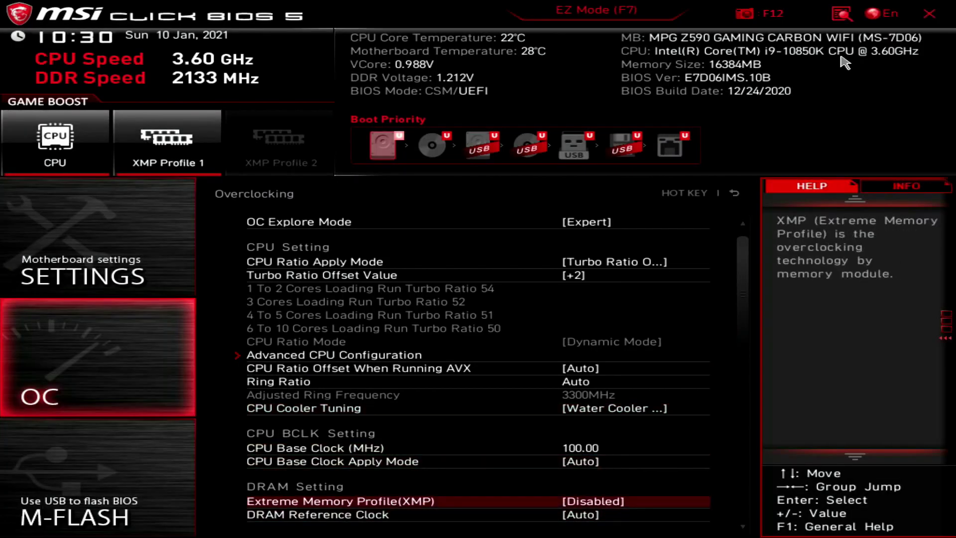
pyautogui.press('Up')
pyautogui.press('Return')
pyautogui.press('Down')
pyautogui.press('Return')
# Set Adaptive core voltage mode at 1.400 V, then save with F10.
pyautogui.press('Down')
pyautogui.press('Down')
pyautogui.press('Down')
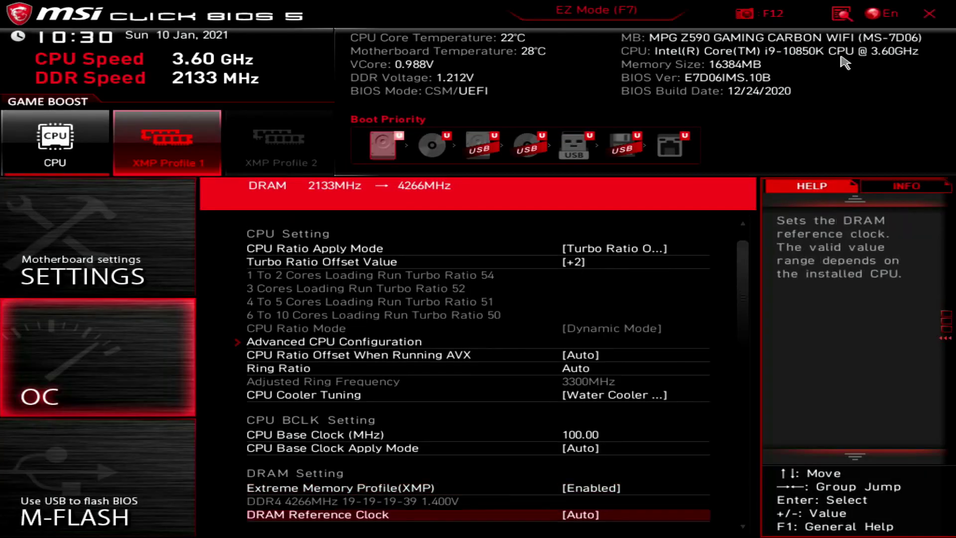
pyautogui.press('Down')
pyautogui.press('Down')
pyautogui.press('Down')
pyautogui.press('Down')
pyautogui.press('Down')
pyautogui.press('Down')
pyautogui.press('Down')
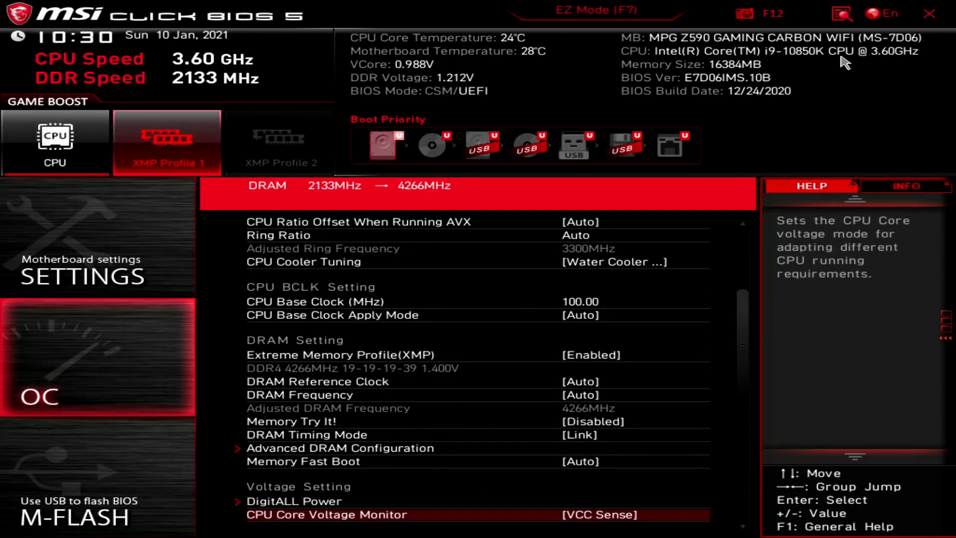
pyautogui.press('Up')
pyautogui.press('Return')
pyautogui.press('Down')
pyautogui.press('Escape')
pyautogui.press('Down')
pyautogui.press('Return')
pyautogui.write('1.400')
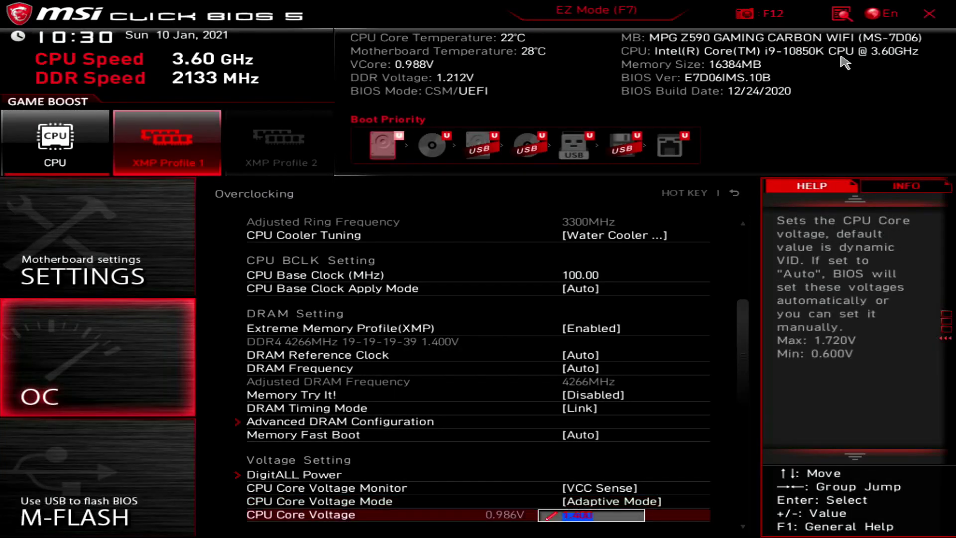
pyautogui.press('Down')
pyautogui.press('F10')
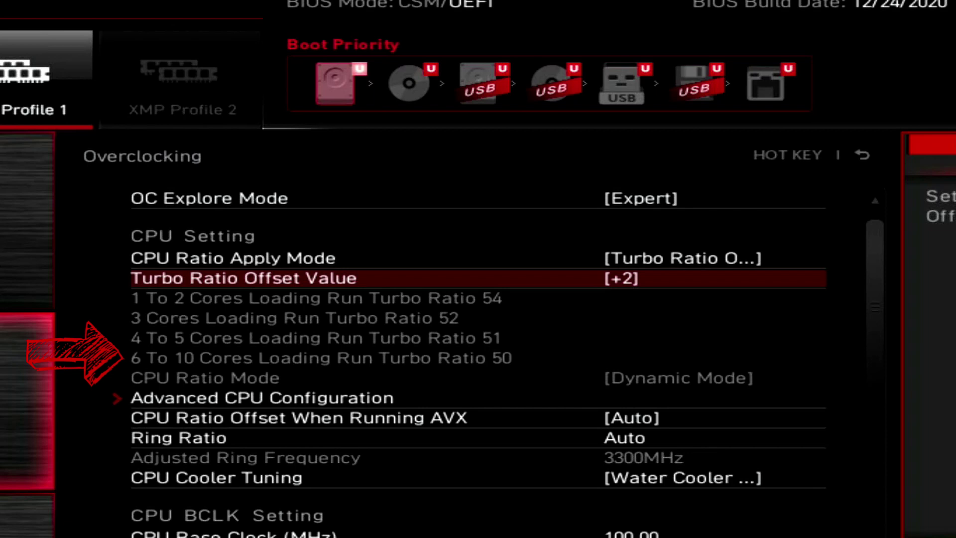
pyautogui.press('Down')
pyautogui.press('Down')
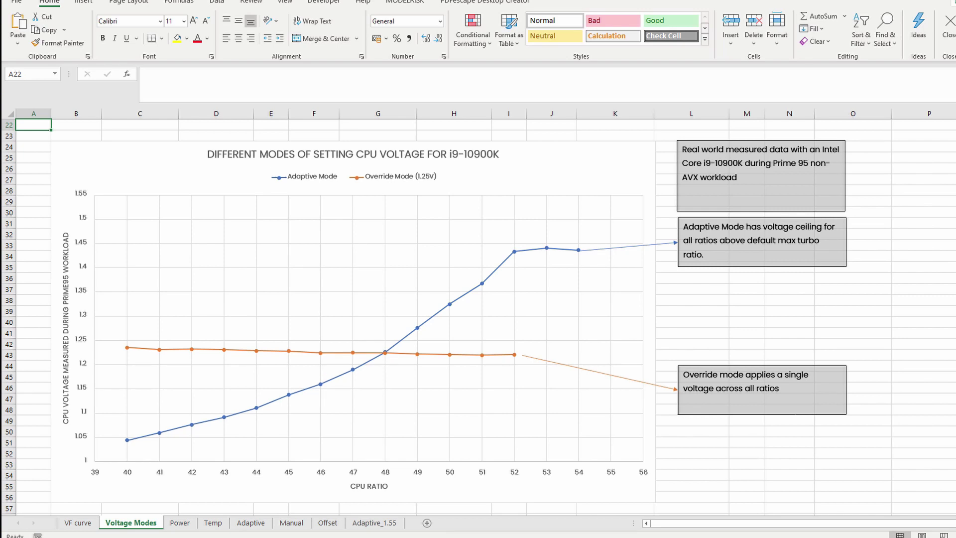
# Enter the OC settings in Advanced mode and select CPU Ratio Apply Mode.
pyautogui.hotkey('ctrl', 'pageup')
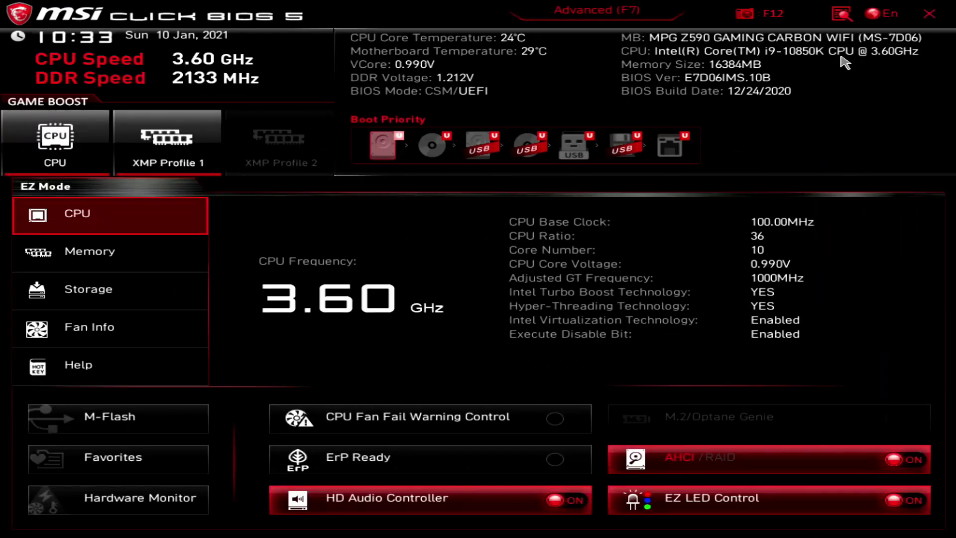
pyautogui.press('F7')
pyautogui.press('Return')
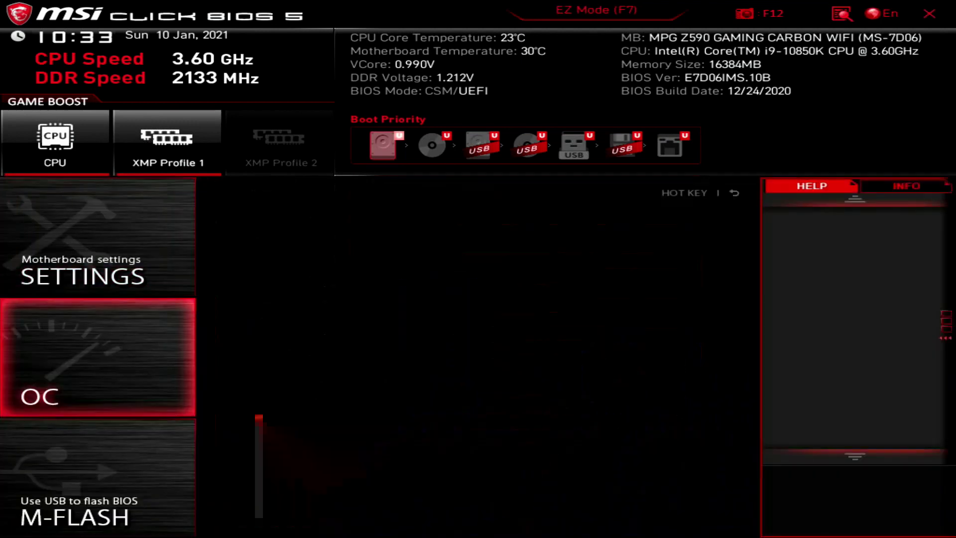
pyautogui.press('Down')
# Apply the CPU ratio as Turbo Ratio Offset with a +2 offset value.
pyautogui.press('Return')
pyautogui.press('Down')
pyautogui.press('Down')
pyautogui.press('Return')
pyautogui.press('Down')
pyautogui.press('Return')
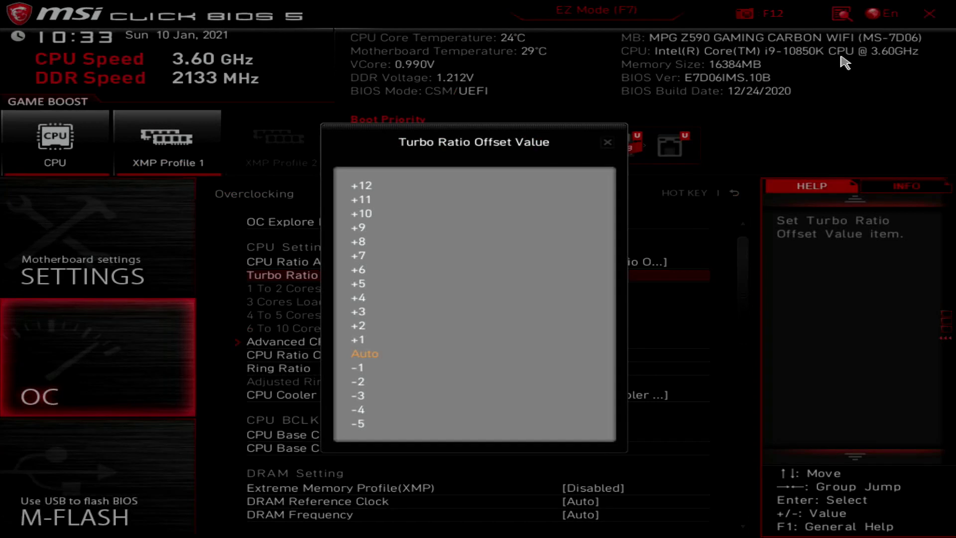
pyautogui.press('Up')
pyautogui.press('Up')
pyautogui.press('Return')
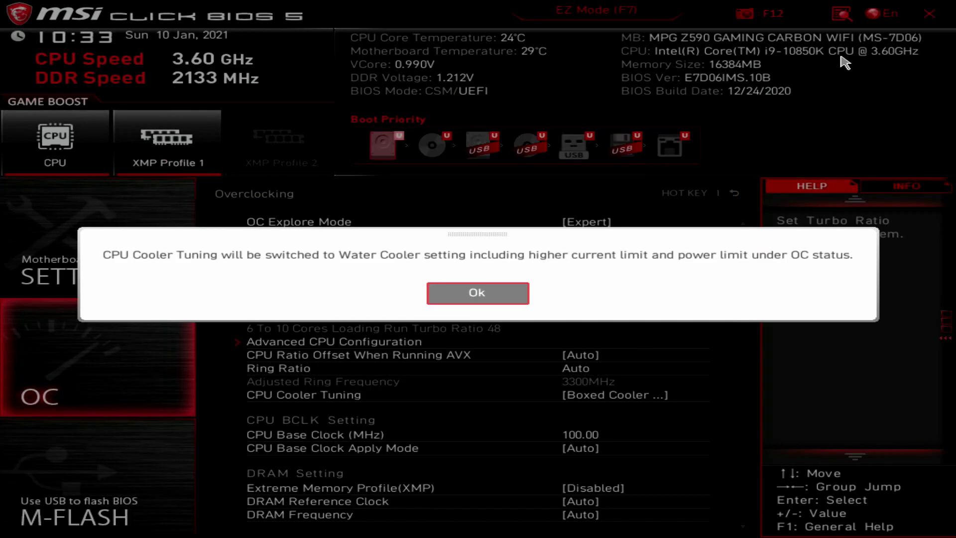
# Acknowledge the power limit notice and set Ring Ratio to 48.
pyautogui.press('Return')
pyautogui.press('Down')
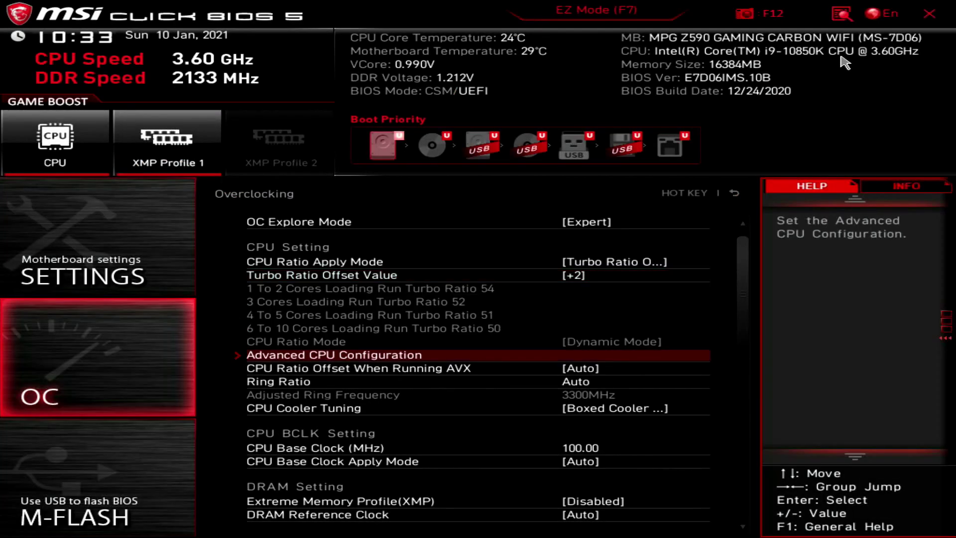
pyautogui.press('Down')
pyautogui.press('Down')
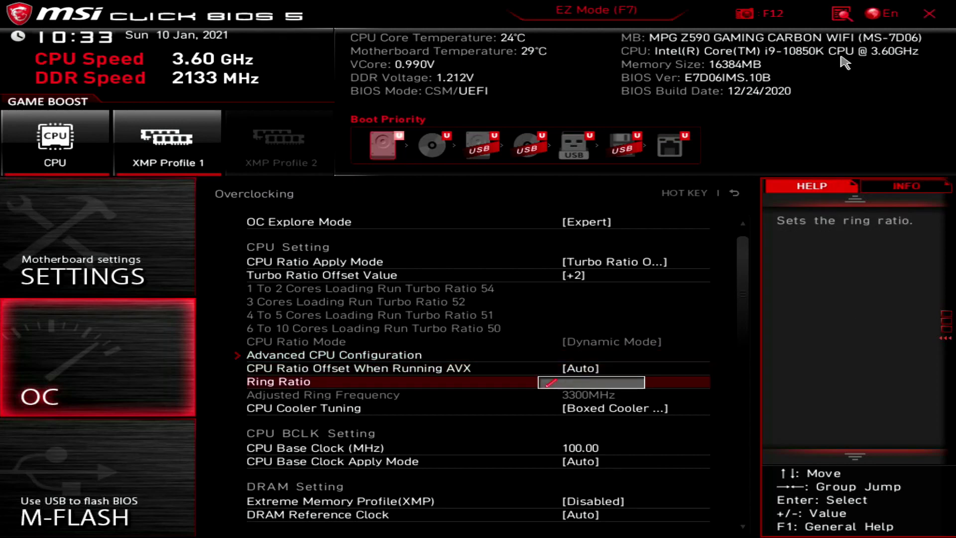
pyautogui.press('Down')
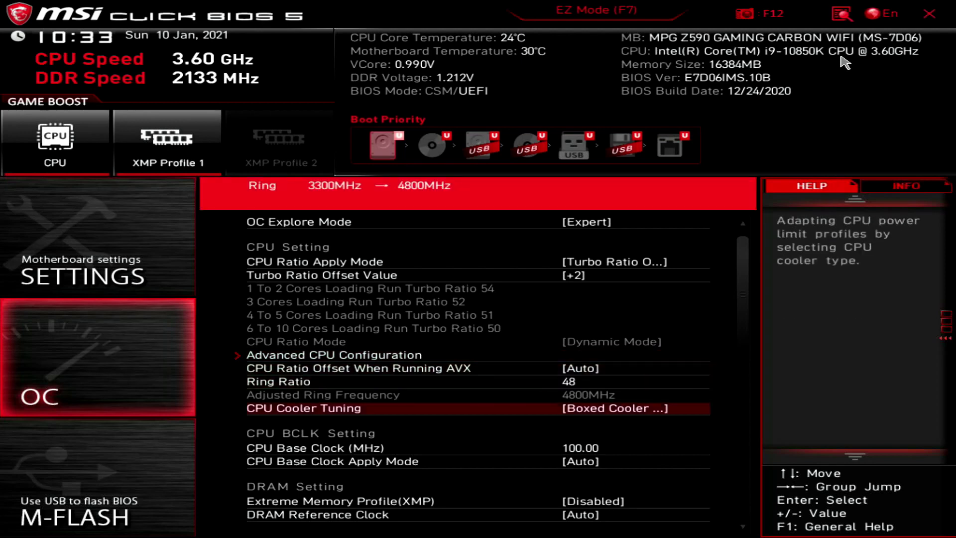
# Switch CPU Cooler Tuning to the Water Cooler profile.
pyautogui.press('Down')
pyautogui.press('Up')
pyautogui.press('Return')
pyautogui.press('Down')
pyautogui.press('Down')
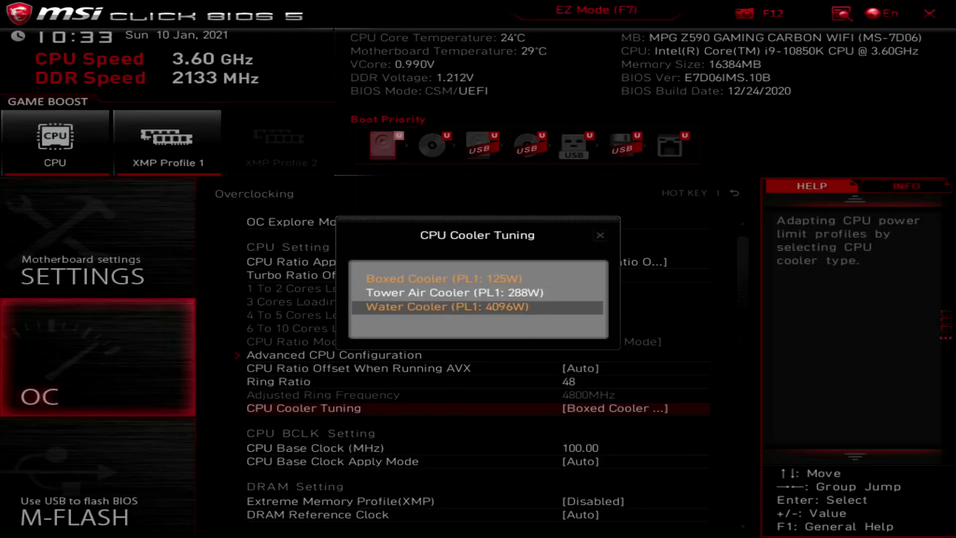
pyautogui.press('Return')
pyautogui.press('Down')
pyautogui.press('Down')
pyautogui.press('Down')
# Set Extreme Memory Profile (XMP) to Enabled.
pyautogui.press('Return')
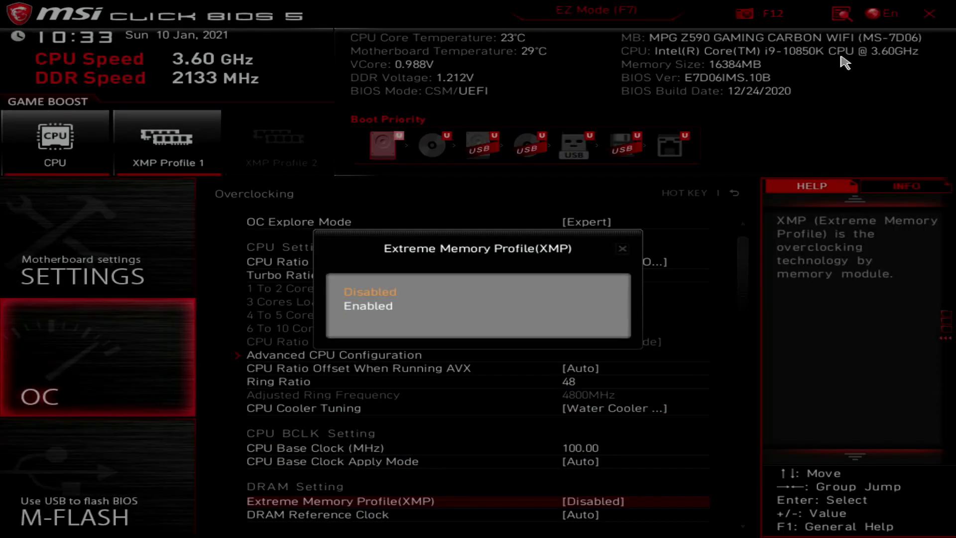
pyautogui.press('Down')
pyautogui.press('Return')
pyautogui.press('Down')
# Apply the DDR4-4266 CL17 preset in Memory Try It!
pyautogui.press('Down')
pyautogui.press('Down')
pyautogui.press('Down')
pyautogui.press('Up')
pyautogui.press('Return')
pyautogui.press('Down')
pyautogui.press('Down')
pyautogui.press('Down')
pyautogui.press('Down')
pyautogui.press('Down')
pyautogui.press('Down')
pyautogui.press('Down')
pyautogui.press('Down')
pyautogui.press('Down')
pyautogui.press('Down')
pyautogui.press('Down')
pyautogui.press('Down')
pyautogui.press('Down')
pyautogui.press('Down')
pyautogui.press('Down')
pyautogui.press('Down')
pyautogui.press('Down')
pyautogui.press('Return')
pyautogui.press('Down')
pyautogui.press('Down')
pyautogui.press('Down')
pyautogui.press('Down')
pyautogui.press('Down')
pyautogui.press('Down')
pyautogui.press('Down')
pyautogui.press('Down')
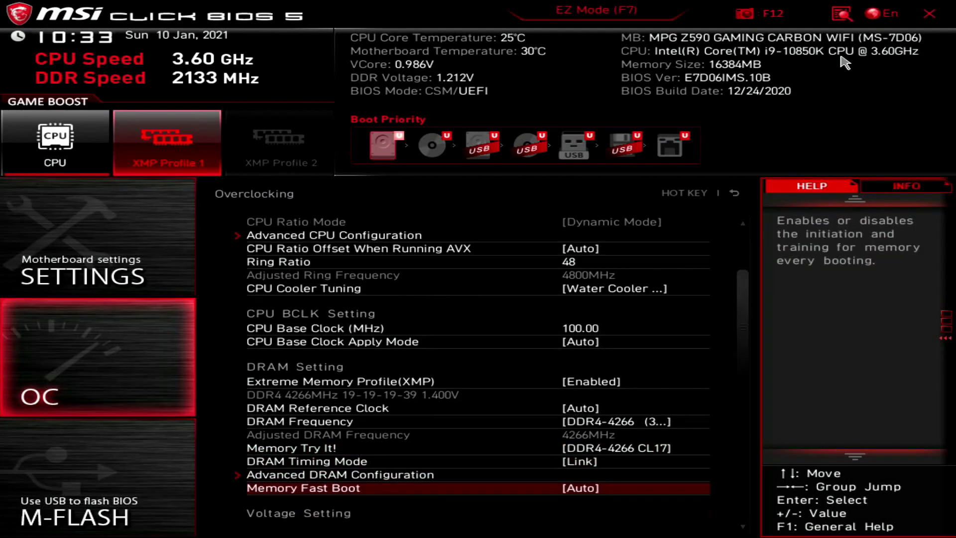
# Set CPU Core Voltage Mode to Adaptive Mode.
pyautogui.press('Up')
pyautogui.press('Up')
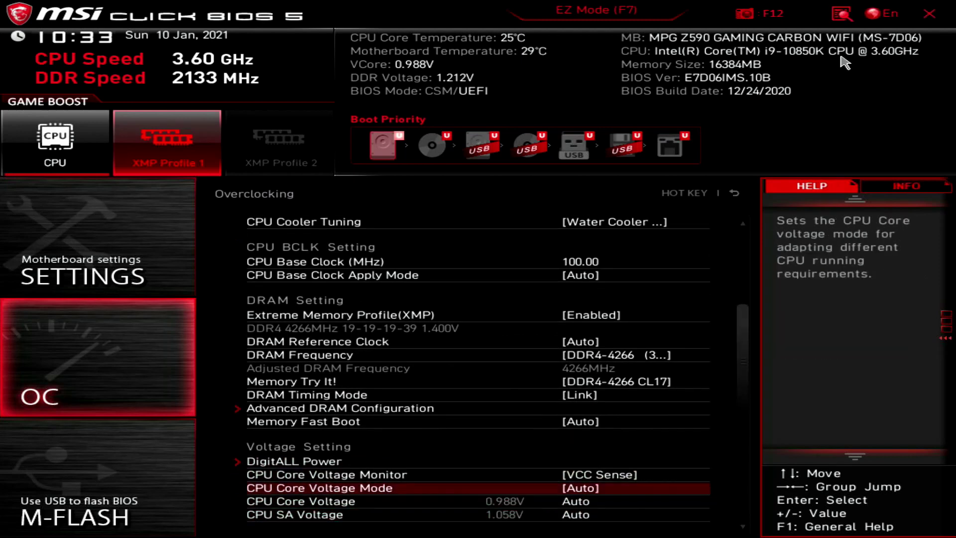
pyautogui.press('Return')
pyautogui.press('Down')
pyautogui.press('Return')
pyautogui.press('Down')
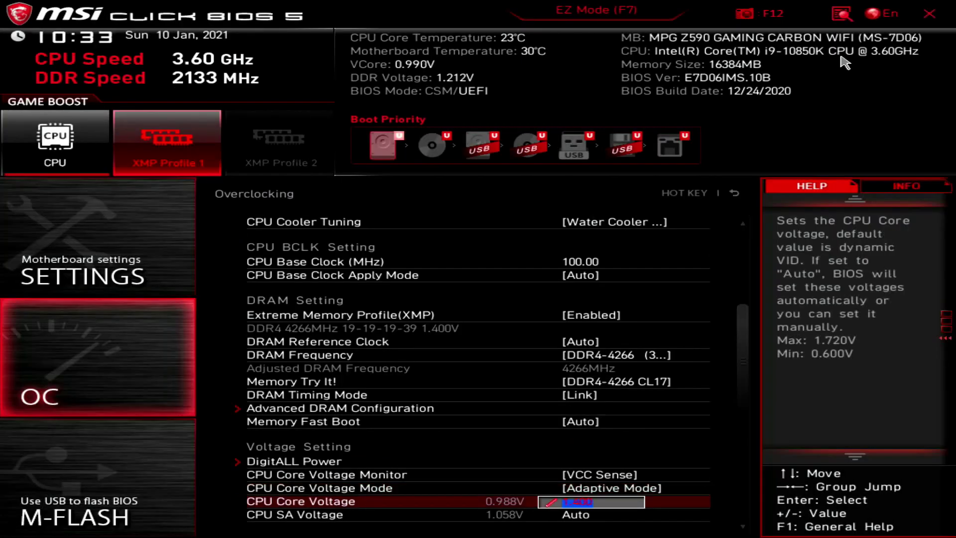
# Commit 1.400 V as the CPU Core Voltage.
pyautogui.press('Down')
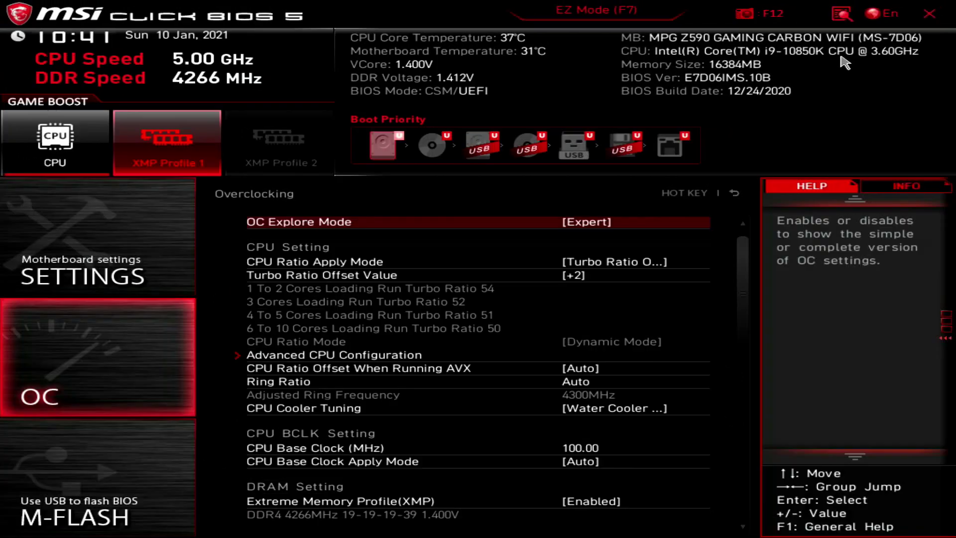
# Change Memory Try It! to DDR4-4400 CL18 and save and exit with F10.
pyautogui.press('Down')
pyautogui.press('Down')
pyautogui.press('Down')
pyautogui.press('Down')
pyautogui.press('Down')
pyautogui.press('Down')
pyautogui.press('Down')
pyautogui.press('Down')
pyautogui.press('Down')
pyautogui.press('Down')
pyautogui.press('Down')
pyautogui.press('Down')
pyautogui.press('Down')
pyautogui.press('Down')
pyautogui.press('Down')
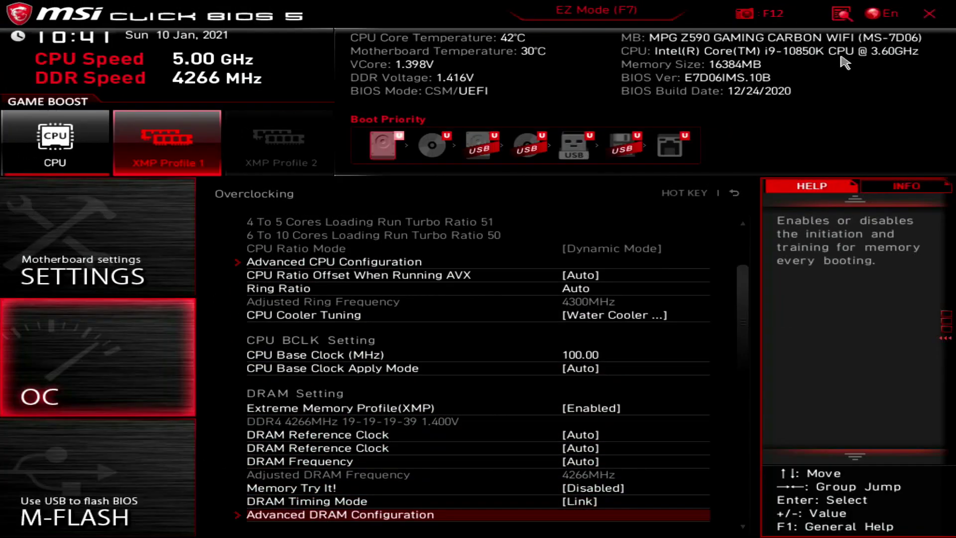
pyautogui.press('Up')
pyautogui.press('Up')
pyautogui.press('Up')
pyautogui.press('Return')
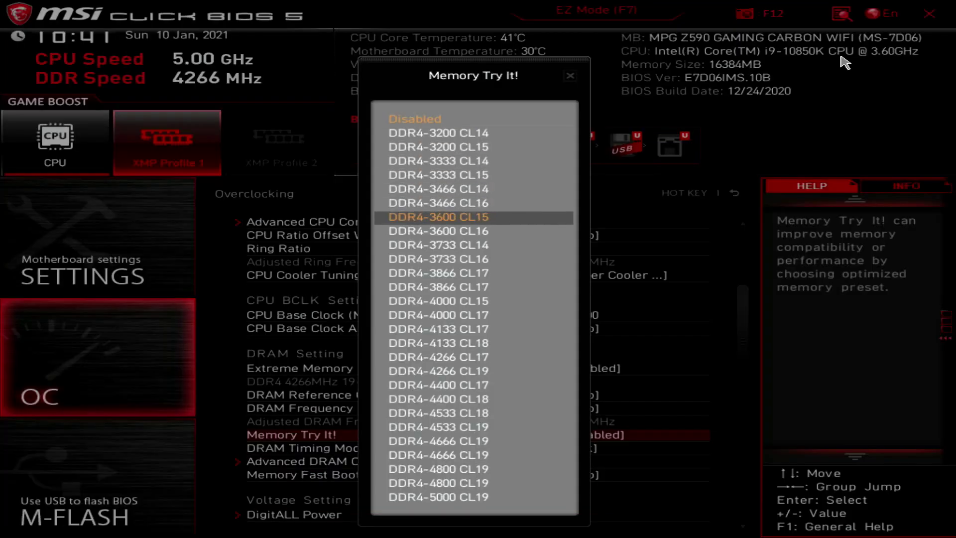
pyautogui.press('Down')
pyautogui.press('Down')
pyautogui.press('Down')
pyautogui.press('Down')
pyautogui.press('Down')
pyautogui.press('Down')
pyautogui.press('Down')
pyautogui.press('Return')
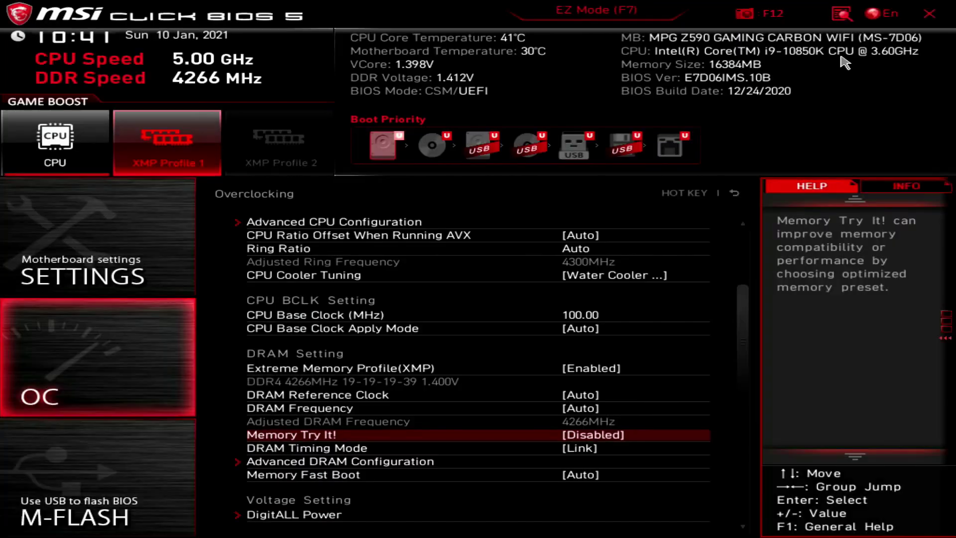
pyautogui.press('F10')
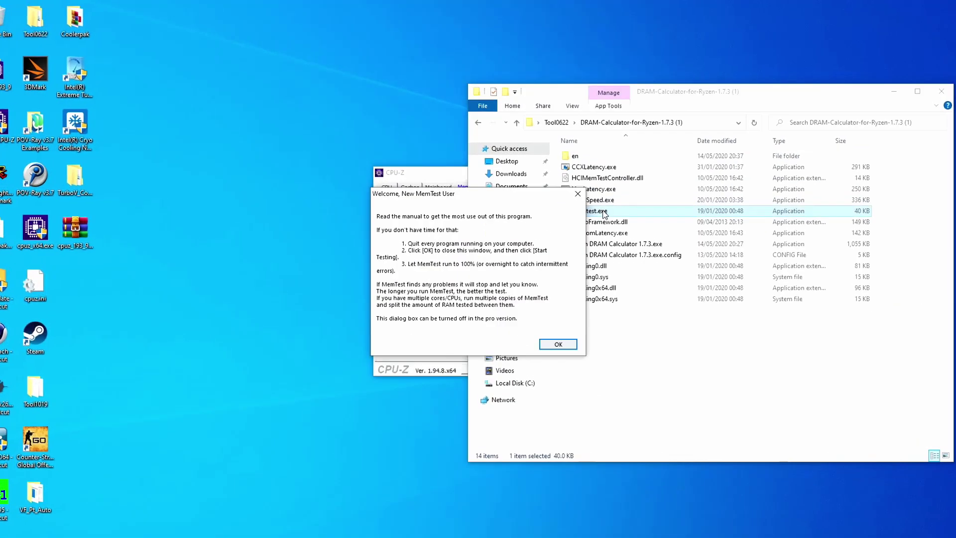
# Open the MemTest folder, enter 3000 MB, and launch four memtest.exe instances.
pyautogui.click(554, 341)
pyautogui.write('3000')
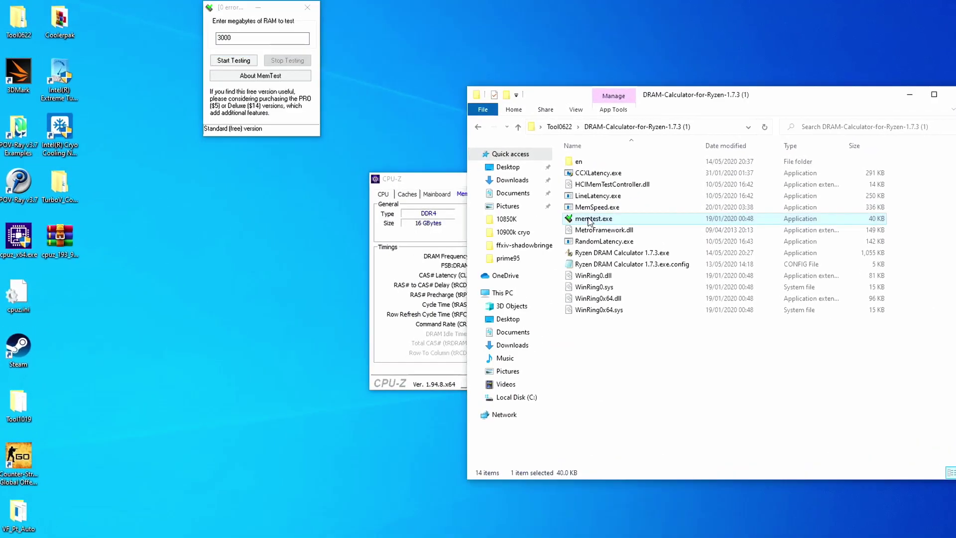
pyautogui.doubleClick(590, 222)
pyautogui.doubleClick(590, 221)
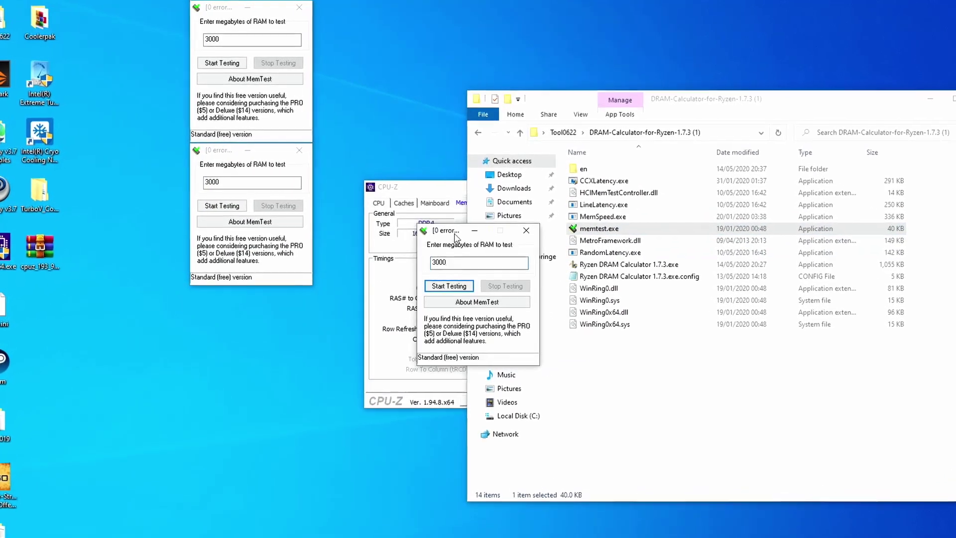
pyautogui.doubleClick(599, 229)
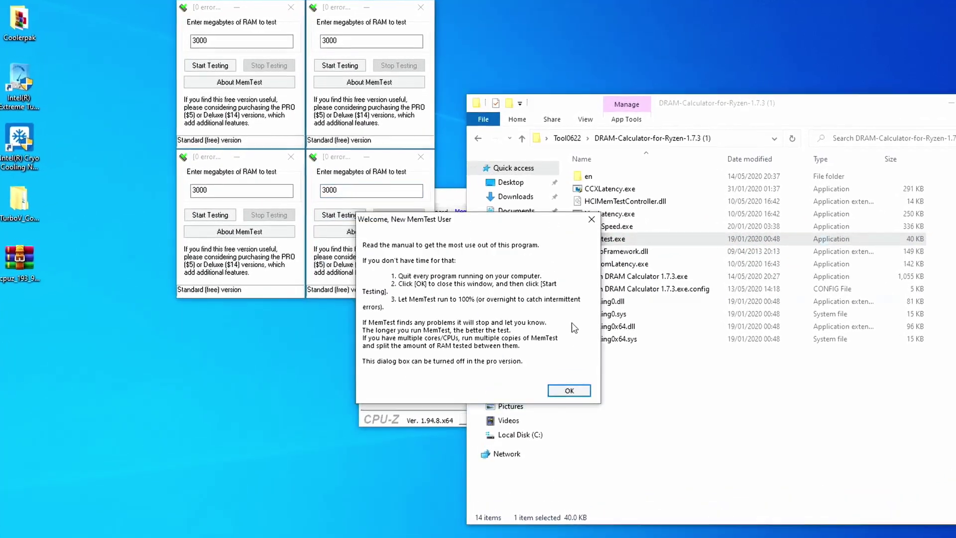
# Dismiss MemTest welcome messages, move CPU-Z top-right, and dock Task Manager's memory graph bottom-right.
pyautogui.click(561, 392)
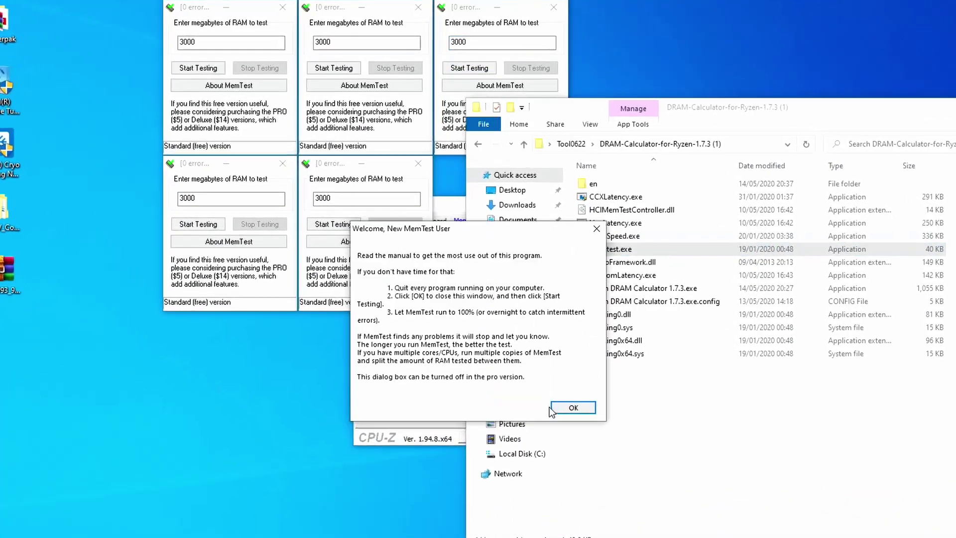
pyautogui.click(561, 410)
pyautogui.moveTo(378, 306); pyautogui.dragTo(697, 8)
pyautogui.rightClick(792, 535)
pyautogui.click(821, 535)
pyautogui.click(132, 395)
pyautogui.doubleClick(319, 448)
pyautogui.moveTo(318, 448); pyautogui.dragTo(740, 231)
# Start testing in all six MemTest windows.
pyautogui.click(186, 71)
pyautogui.click(186, 233)
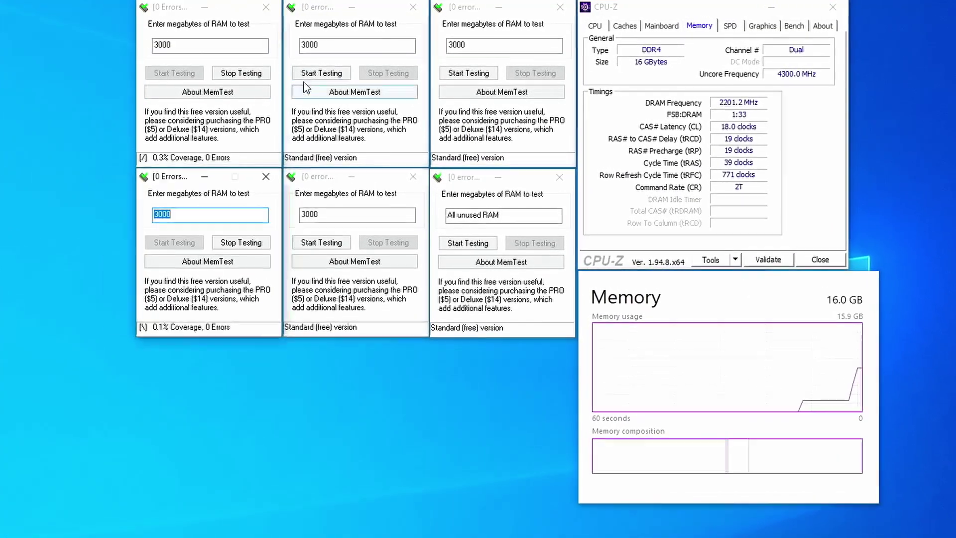
pyautogui.click(319, 74)
pyautogui.click(321, 242)
pyautogui.click(468, 73)
pyautogui.click(468, 243)
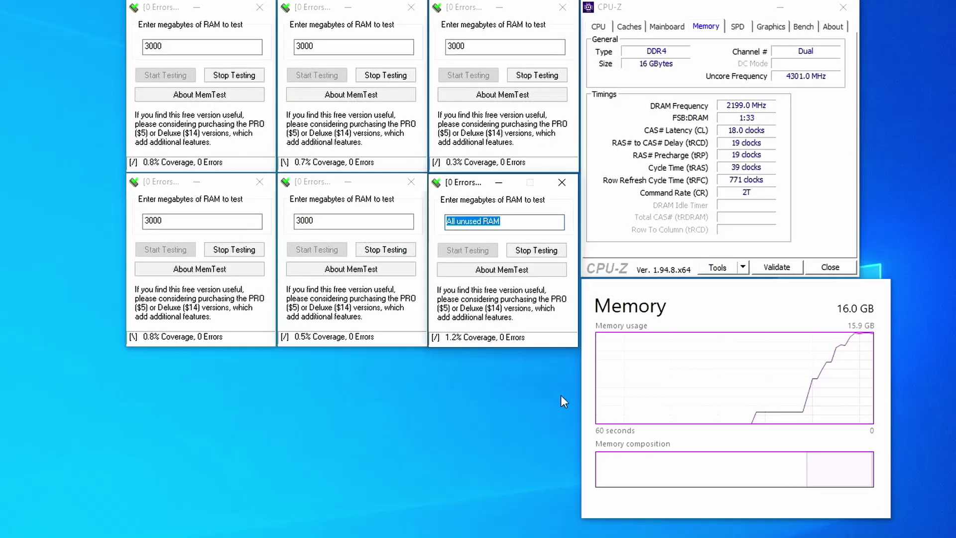
pyautogui.click(536, 462)
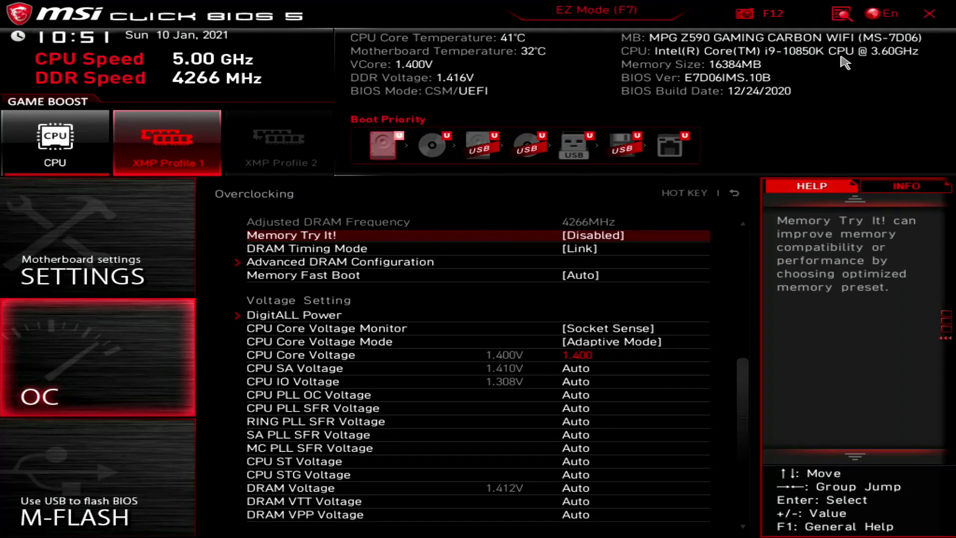
# Pick the DDR4-4533 CL18 preset in Memory Try It, then review the pending changes without saving.
pyautogui.press('Return')
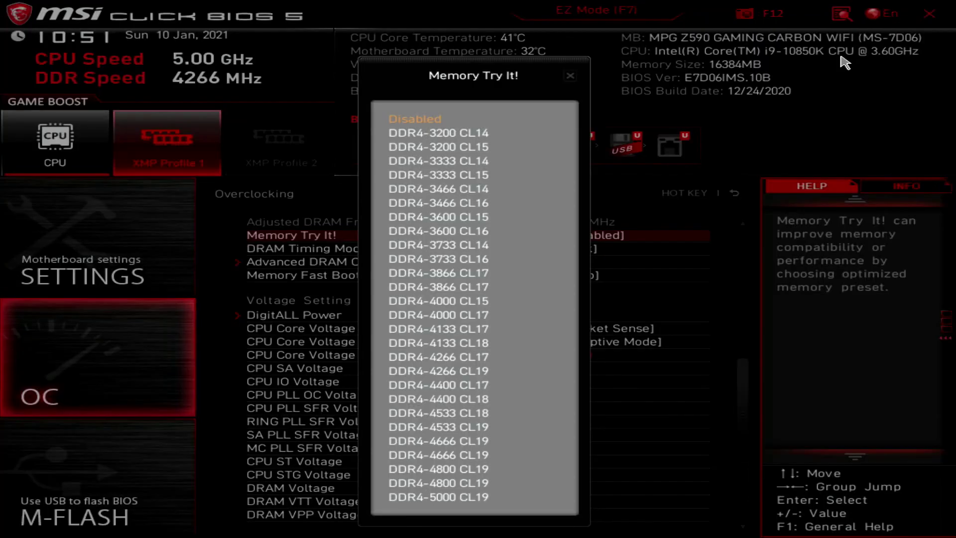
pyautogui.press('Down')
pyautogui.press('Down')
pyautogui.press('Down')
pyautogui.press('Down')
pyautogui.press('Down')
pyautogui.press('Down')
pyautogui.press('Down')
pyautogui.press('Down')
pyautogui.press('Down')
pyautogui.press('Down')
pyautogui.press('Down')
pyautogui.press('Down')
pyautogui.press('Down')
pyautogui.press('Down')
pyautogui.press('Down')
pyautogui.press('Down')
pyautogui.press('Down')
pyautogui.press('Down')
pyautogui.press('Down')
pyautogui.press('Down')
pyautogui.press('Down')
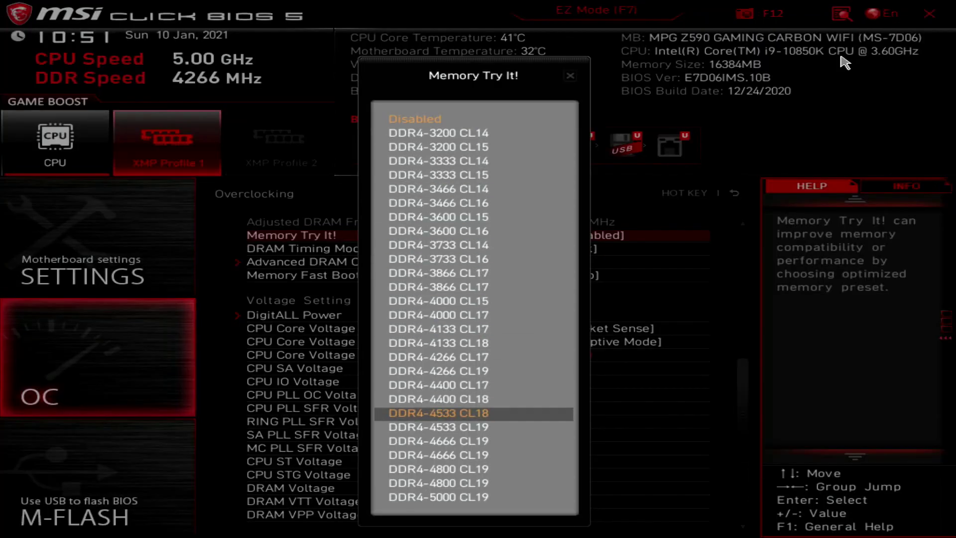
pyautogui.press('Return')
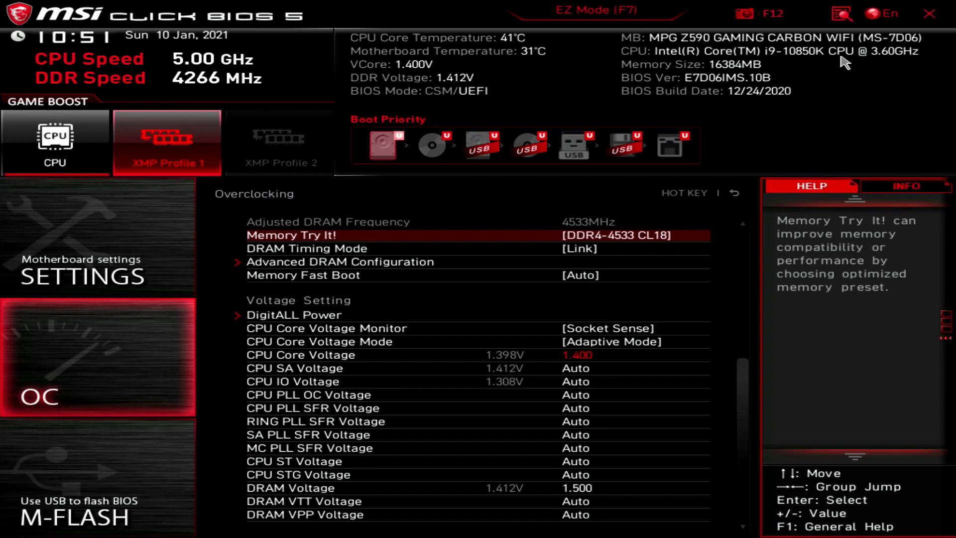
pyautogui.press('F10')
pyautogui.press('Escape')
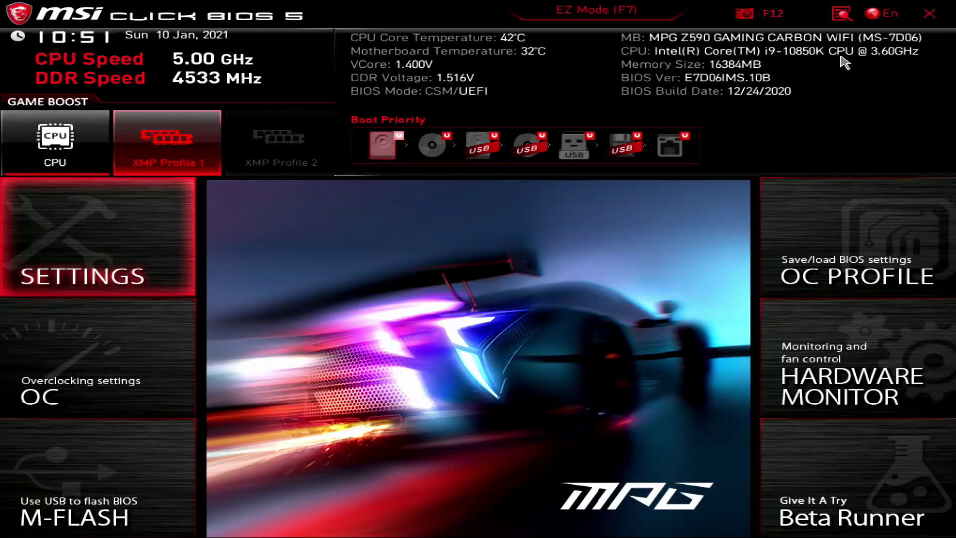
# Go into the OC settings and move down to the DRAM voltage setting.
pyautogui.press('Down')
pyautogui.press('Return')
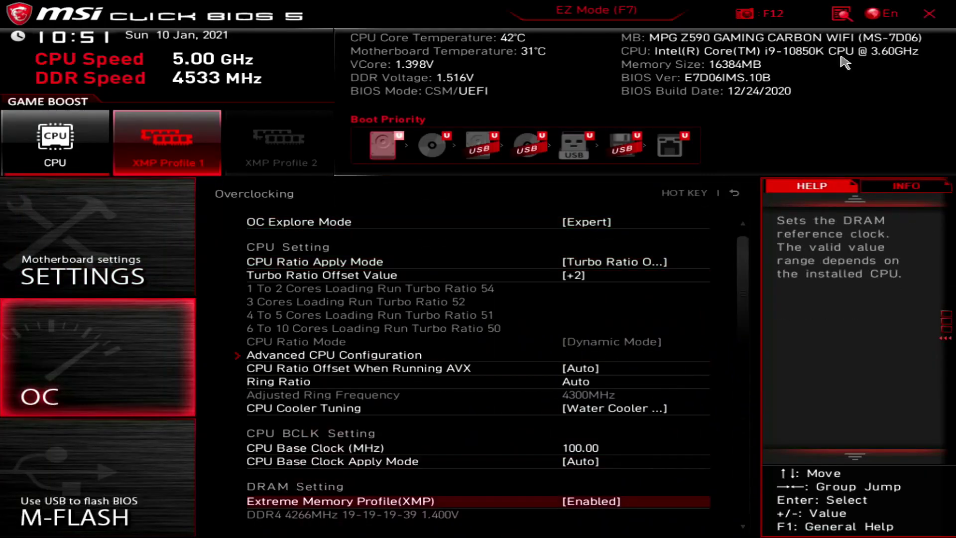
pyautogui.press('Down')
pyautogui.press('Down')
pyautogui.press('Down')
pyautogui.press('Down')
pyautogui.press('Down')
pyautogui.press('Down')
pyautogui.press('Down')
pyautogui.press('Down')
pyautogui.press('Down')
pyautogui.press('Down')
pyautogui.press('Down')
pyautogui.press('Down')
pyautogui.press('Down')
pyautogui.press('Down')
pyautogui.press('Down')
pyautogui.press('Down')
pyautogui.press('Down')
pyautogui.press('Down')
pyautogui.press('Down')
pyautogui.press('Down')
pyautogui.press('Down')
pyautogui.press('Down')
pyautogui.press('Down')
pyautogui.press('Down')
pyautogui.press('Down')
pyautogui.press('Down')
pyautogui.press('Down')
pyautogui.press('Up')
pyautogui.press('Up')
pyautogui.press('Up')
pyautogui.press('Up')
pyautogui.press('Up')
pyautogui.press('Up')
pyautogui.press('Up')
pyautogui.press('Up')
pyautogui.press('Up')
pyautogui.press('Up')
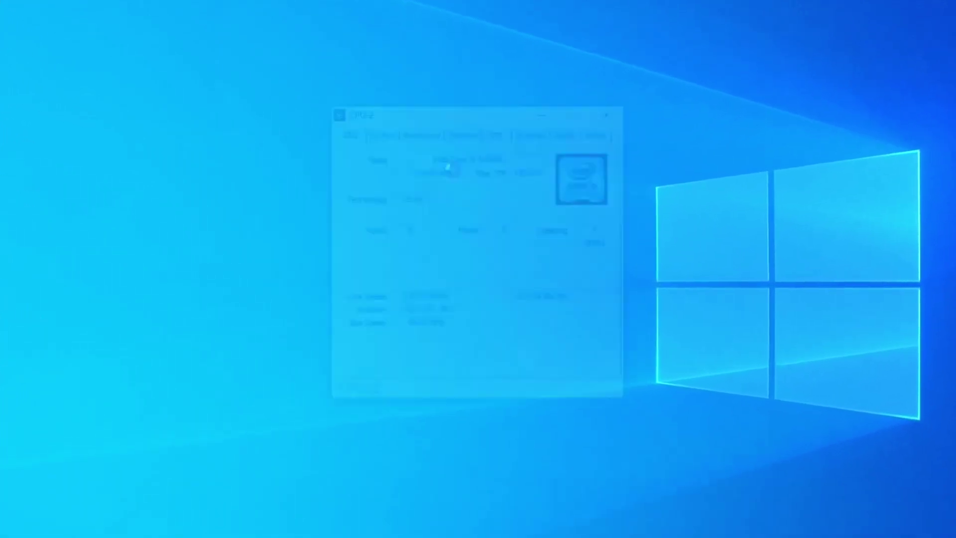
# Show CPU-Z's Memory tab with 16 GB dual-channel DDR4 and its CL 18 timings.
pyautogui.click(476, 135)
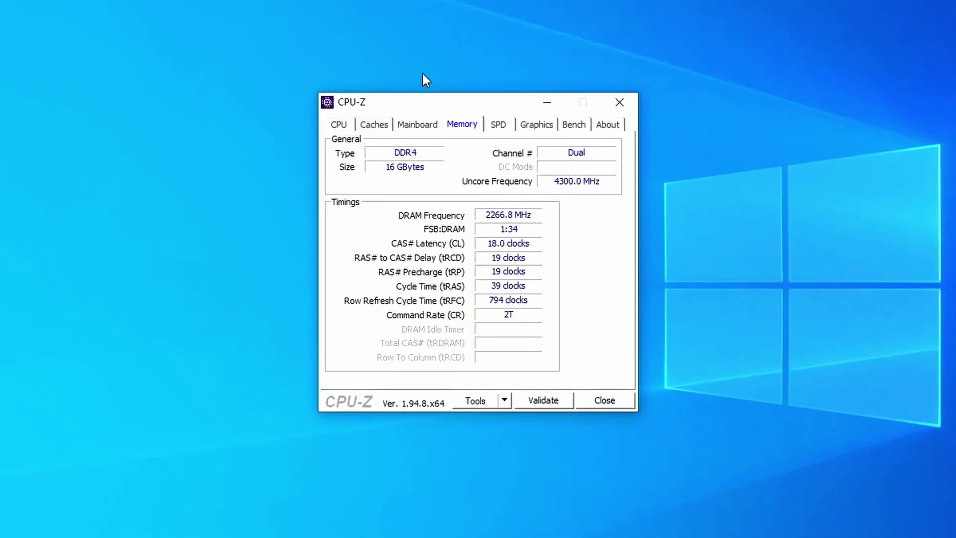